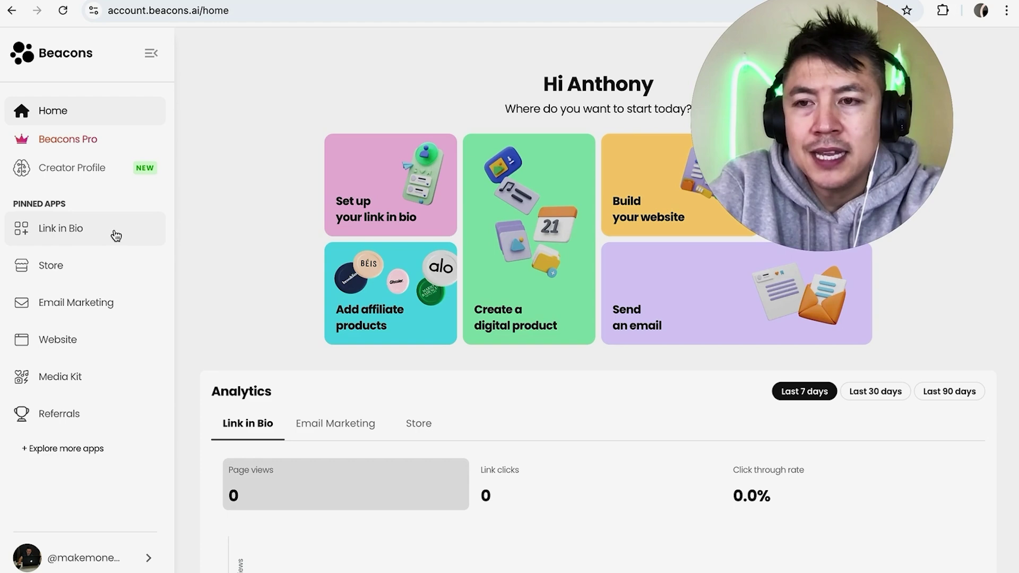
# Add a YouTube block from the Content block types on the Link in Bio page.
pyautogui.click(78, 234)
pyautogui.scroll(-3, 682, 371)
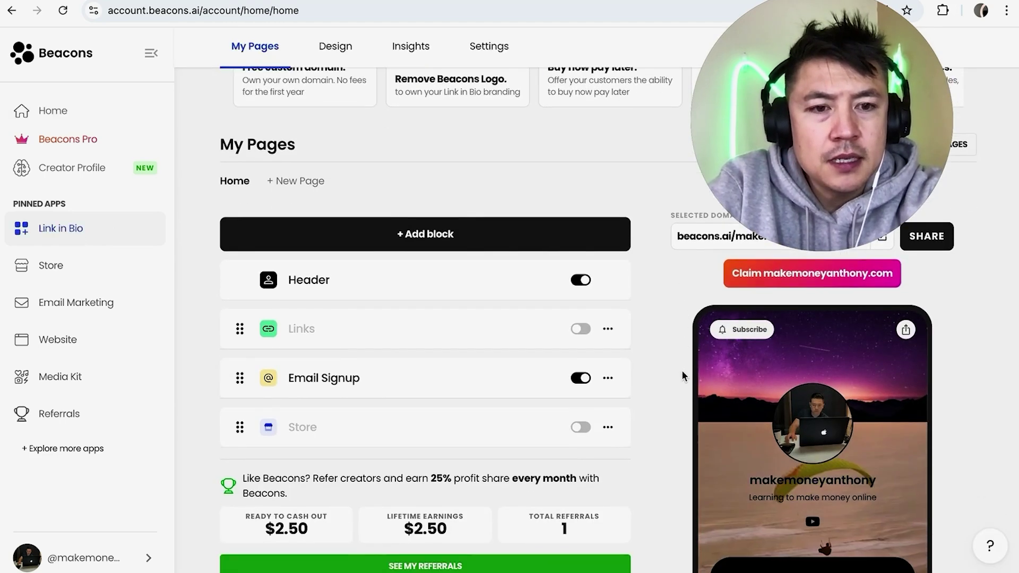
pyautogui.scroll(-1, 682, 369)
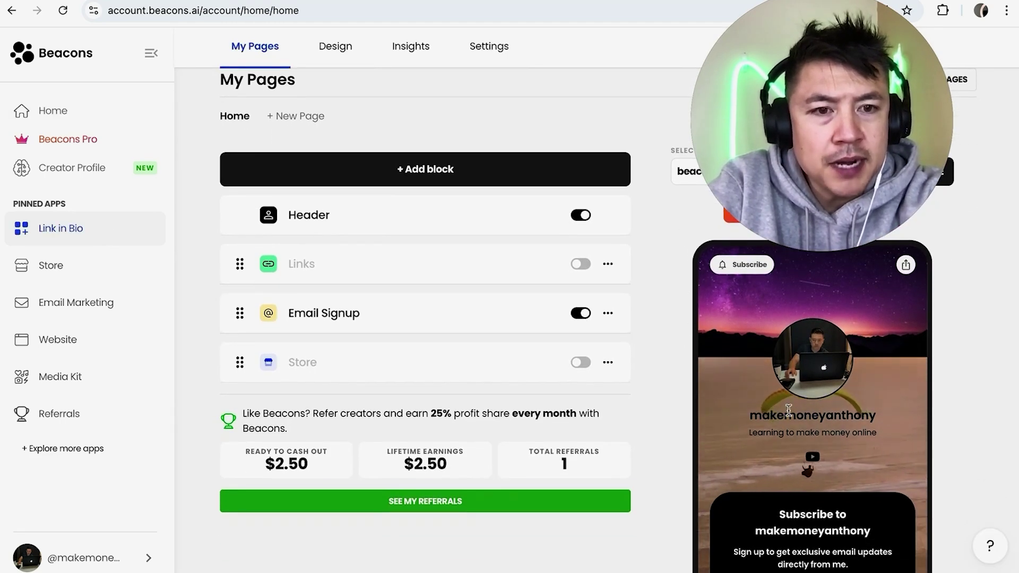
pyautogui.scroll(1, 667, 324)
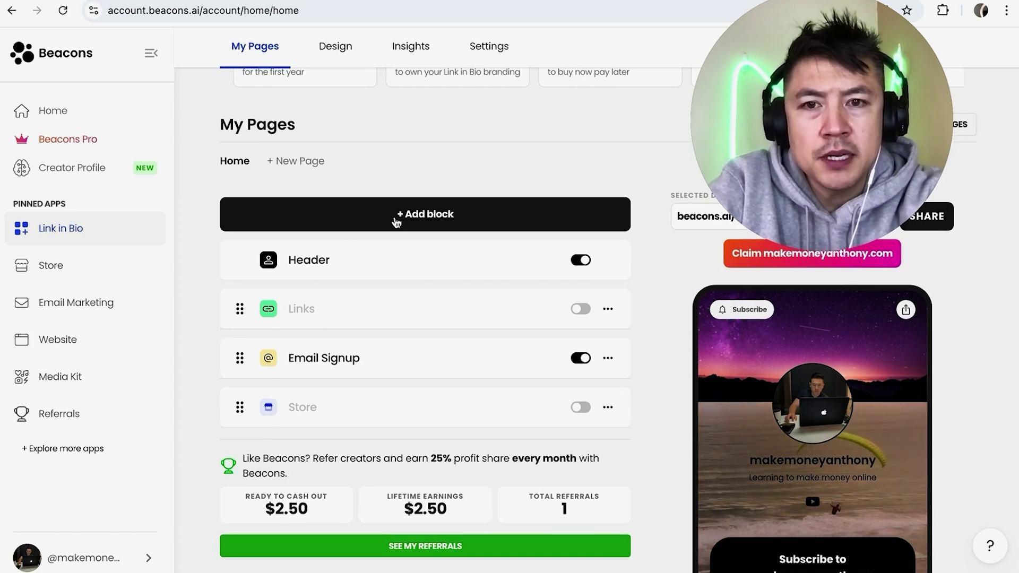
pyautogui.click(428, 223)
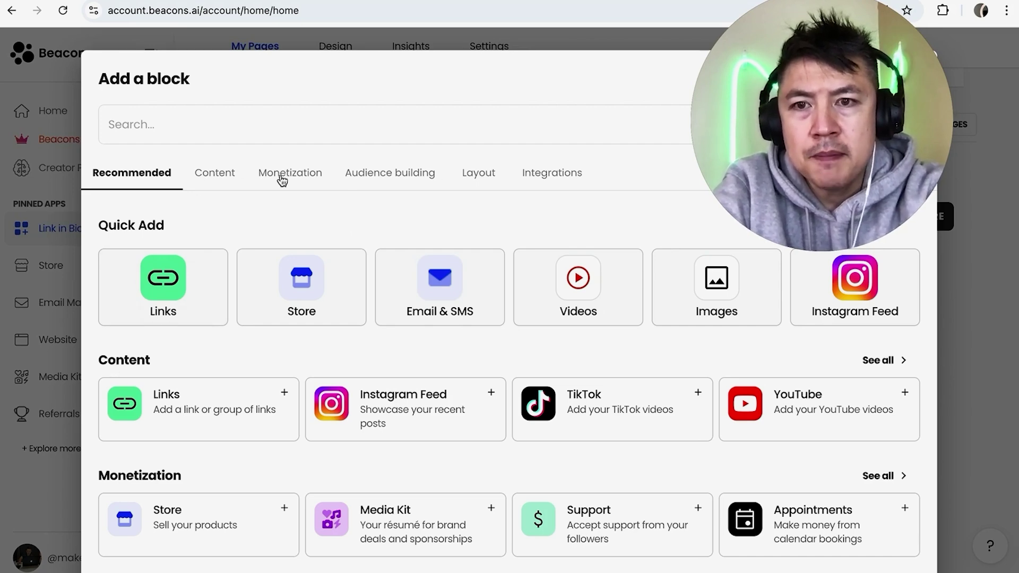
pyautogui.click(223, 178)
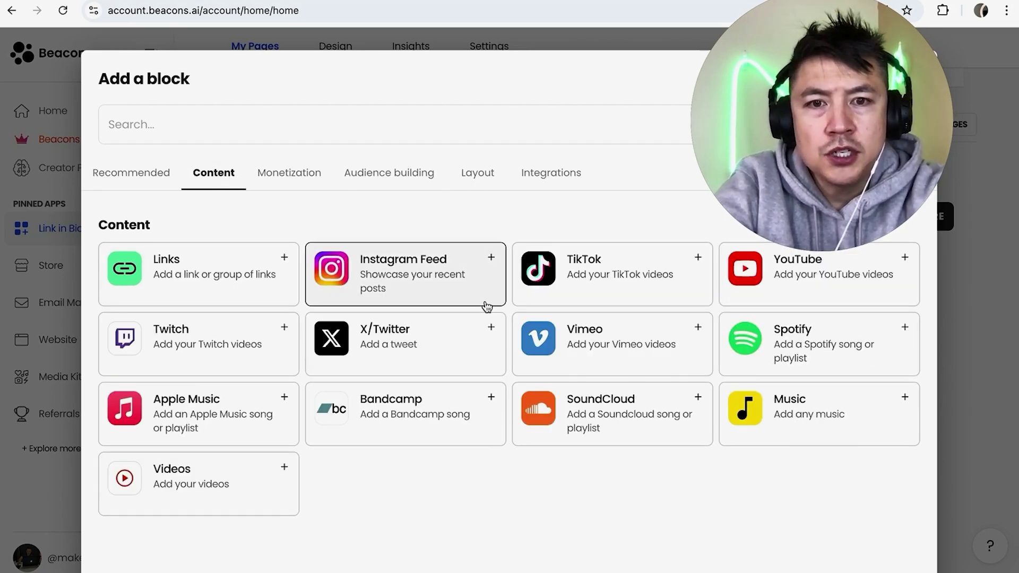
pyautogui.click(764, 291)
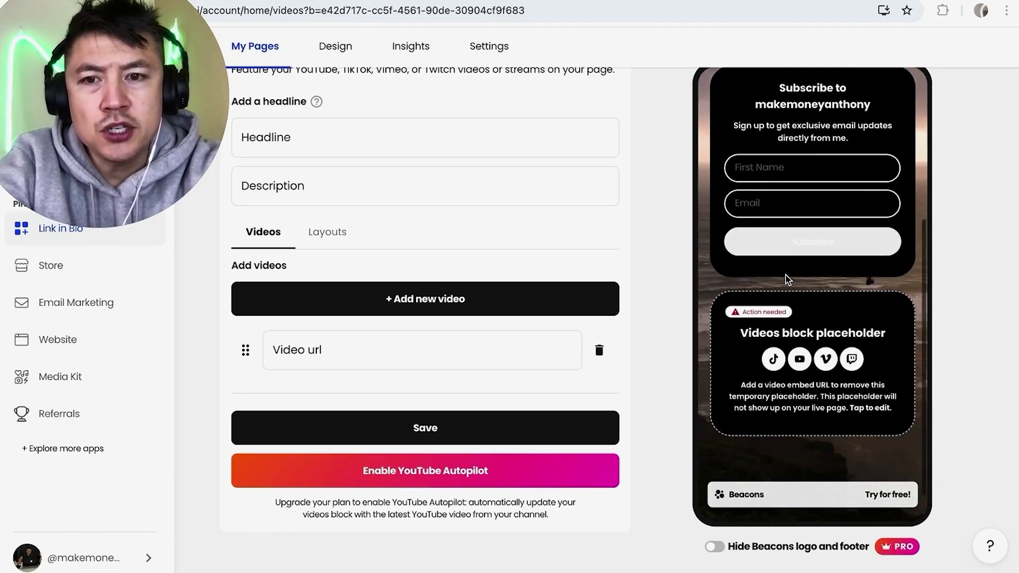
pyautogui.scroll(-1, 784, 239)
pyautogui.scroll(2, 785, 199)
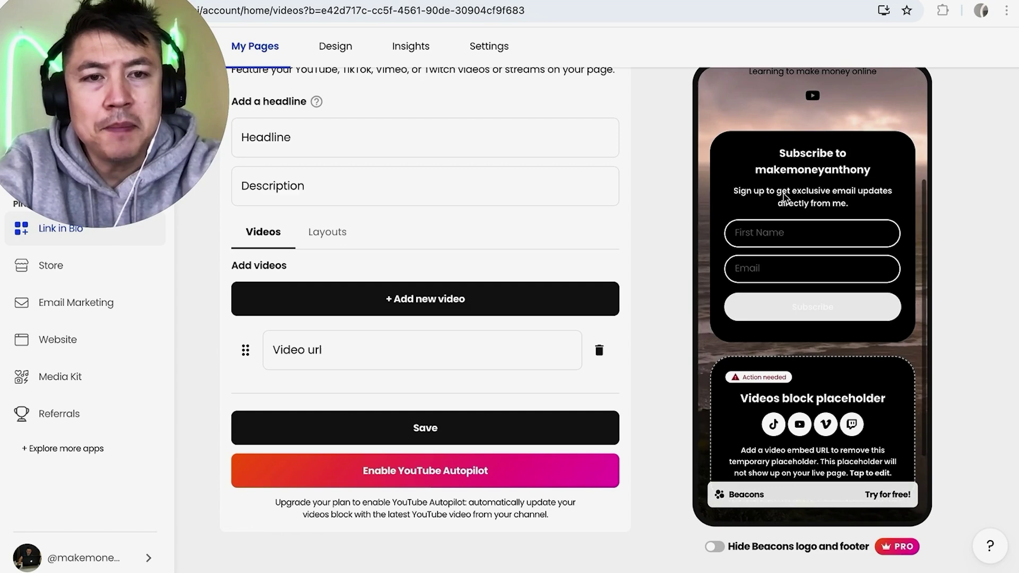
pyautogui.scroll(1, 784, 198)
pyautogui.scroll(-2, 786, 200)
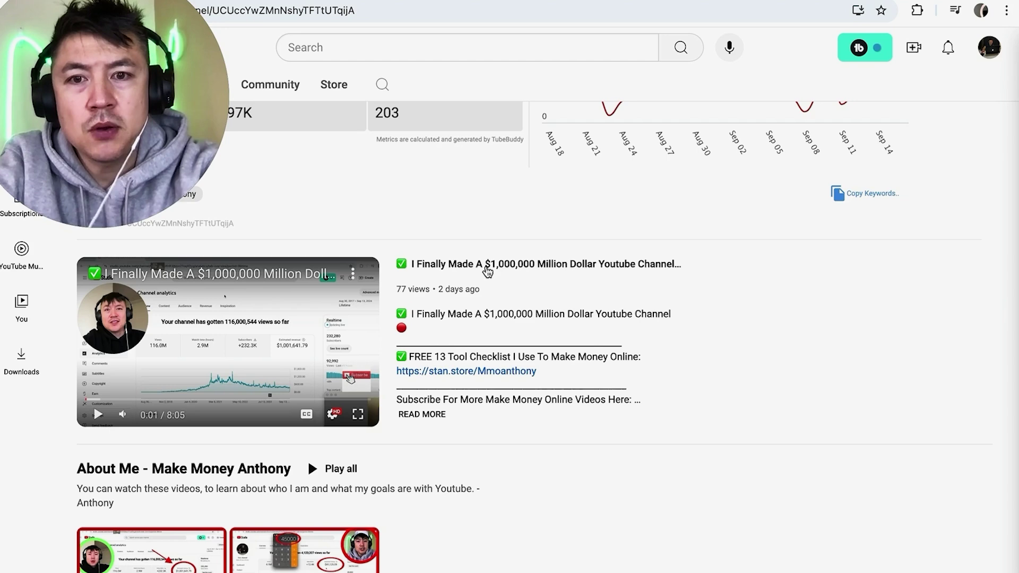
# Copy the share link of the channel's newest video.
pyautogui.click(491, 271)
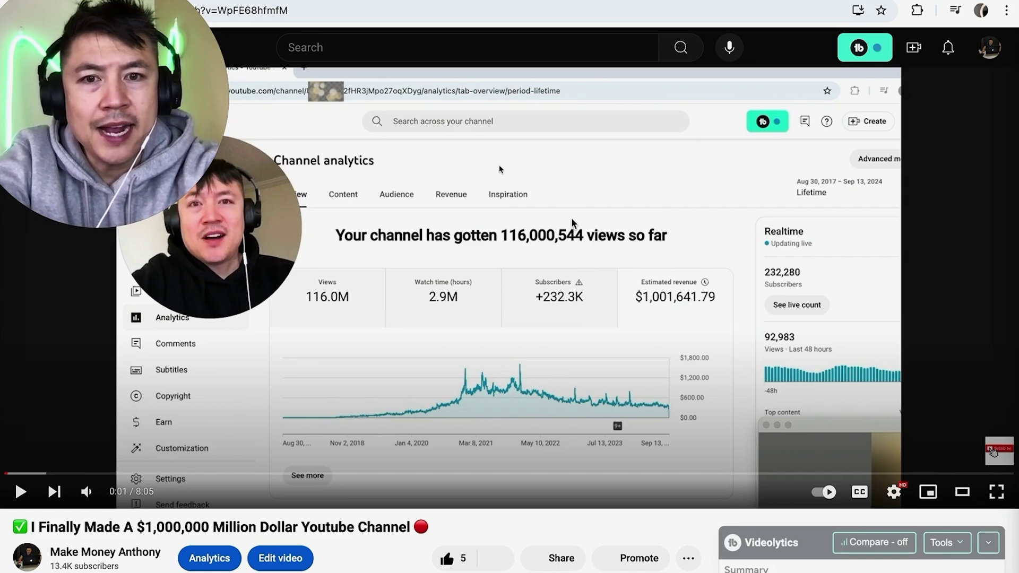
pyautogui.scroll(-1, 572, 224)
pyautogui.scroll(-1, 572, 224)
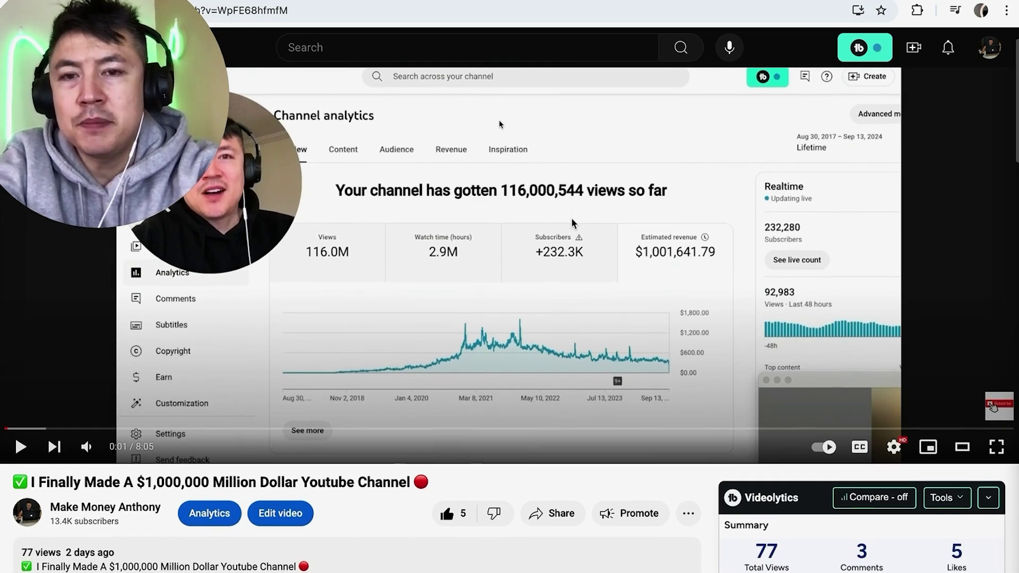
pyautogui.scroll(-1, 572, 224)
pyautogui.scroll(-1, 571, 224)
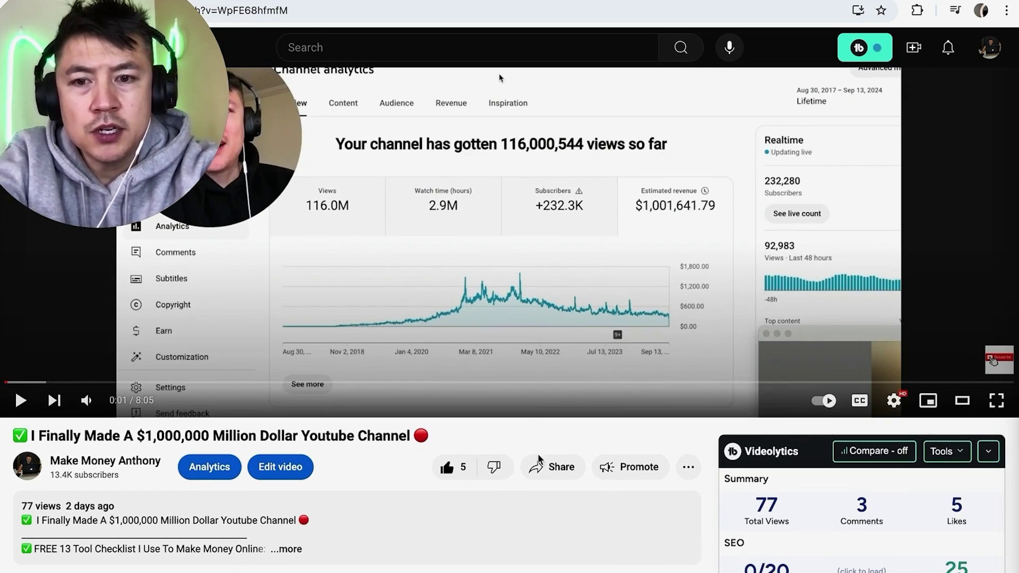
pyautogui.click(547, 476)
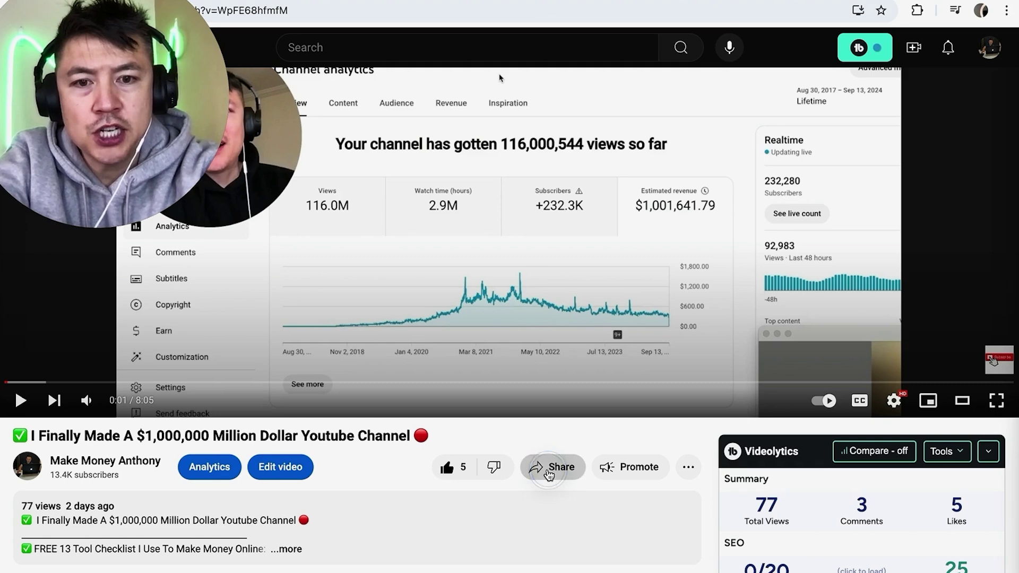
pyautogui.click(649, 389)
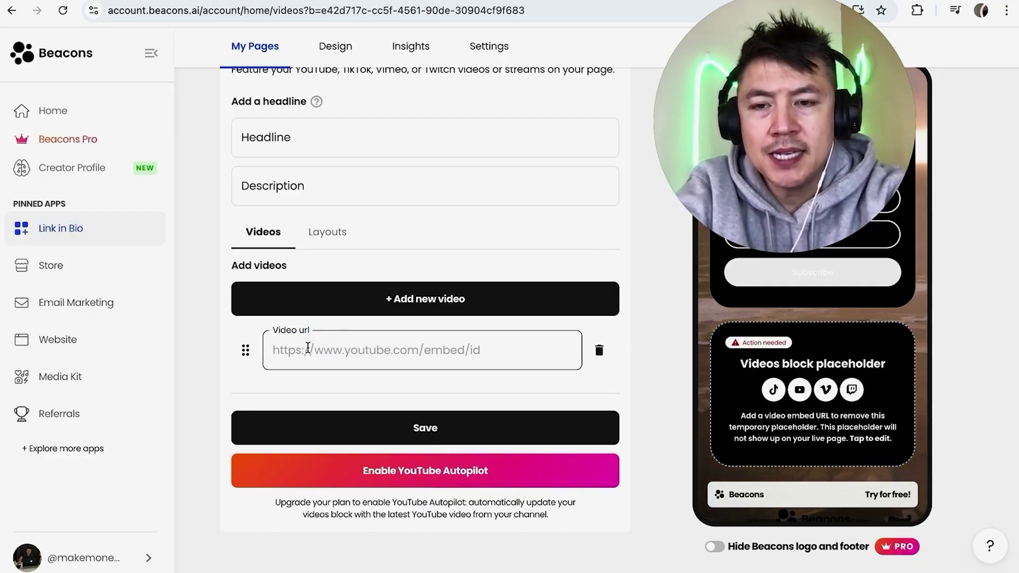
# Paste the copied YouTube link into the Video url field and save.
pyautogui.click(307, 348)
pyautogui.hotkey('ctrl', 'v')
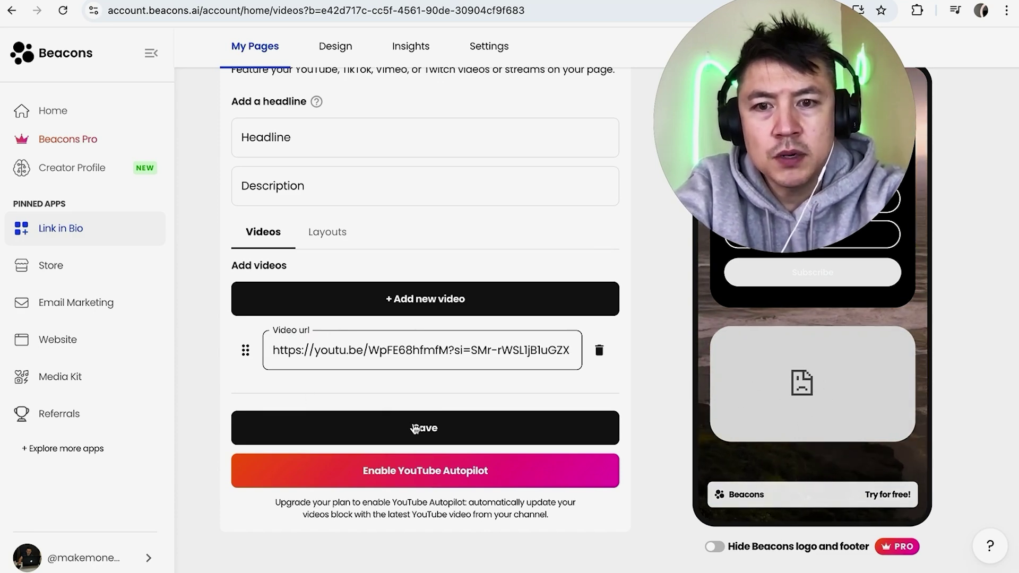
pyautogui.click(413, 429)
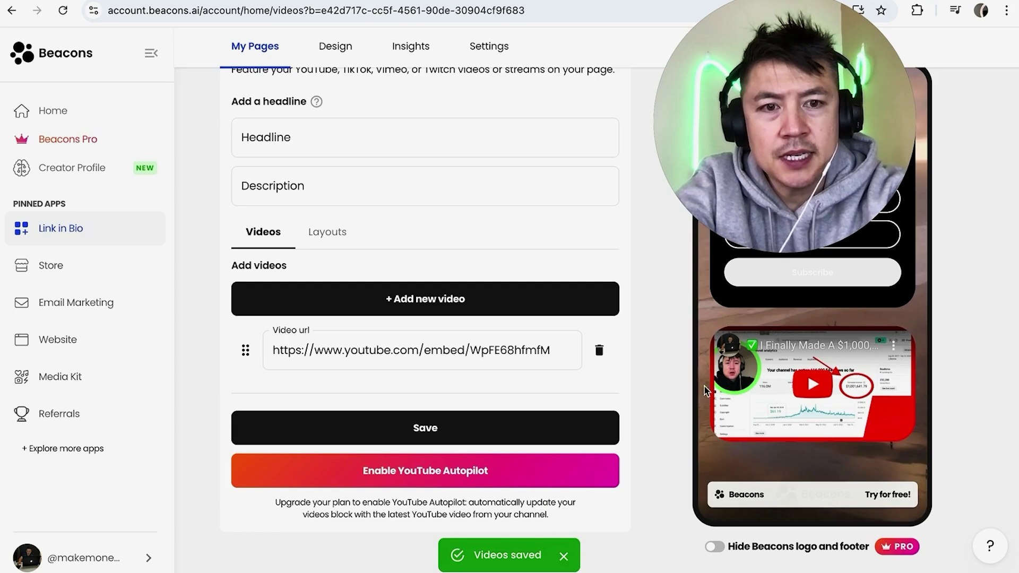
pyautogui.scroll(1, 483, 310)
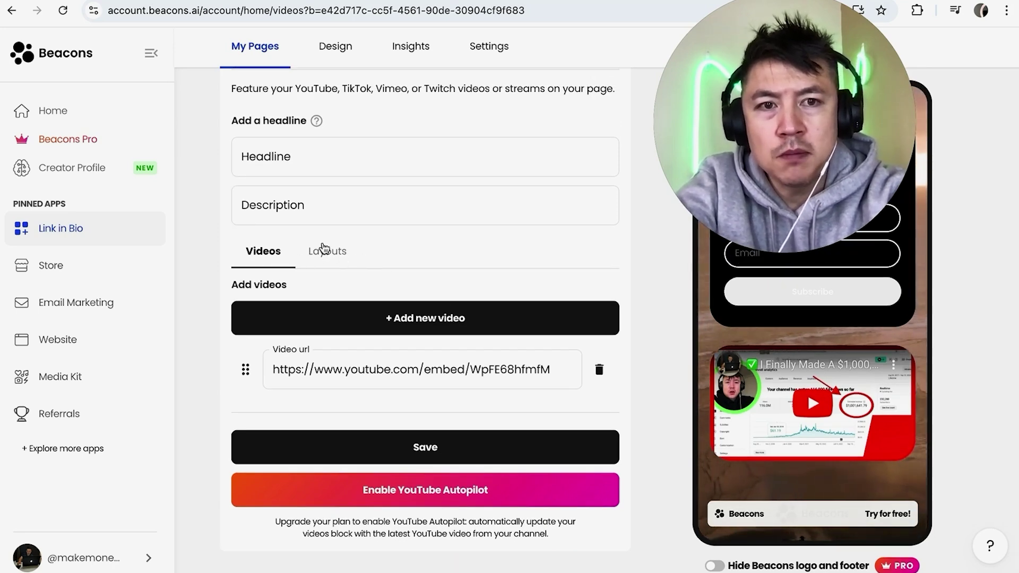
# Try Carousel and Collapsible, then settle on Column layout with Exposed appearance.
pyautogui.click(331, 254)
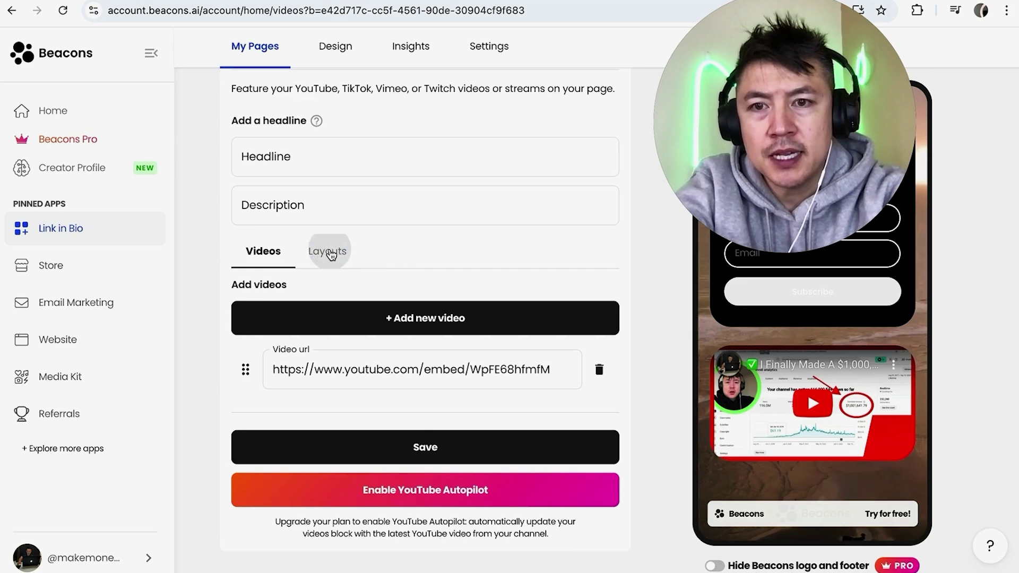
pyautogui.scroll(-1, 334, 302)
pyautogui.click(363, 344)
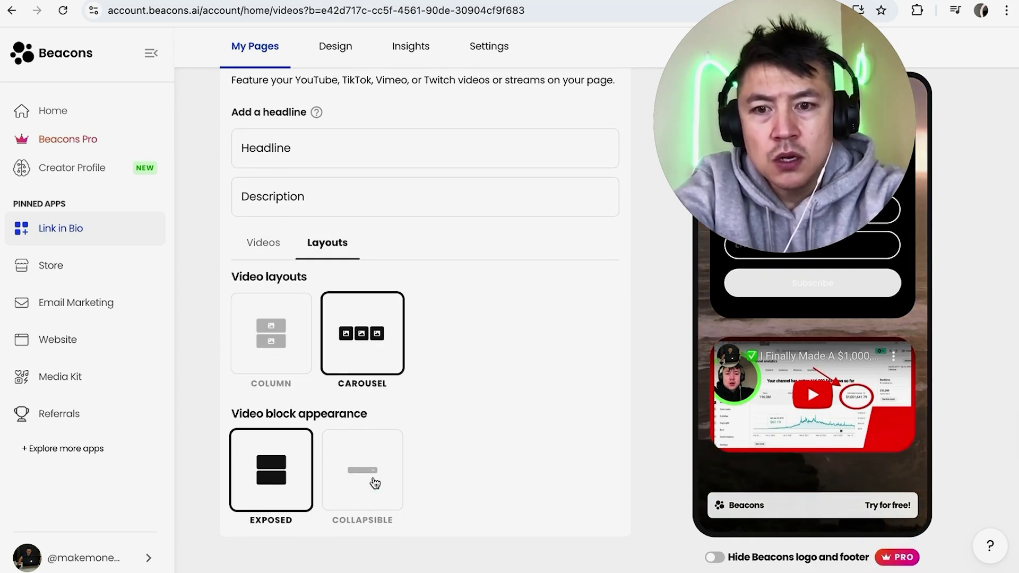
pyautogui.click(375, 482)
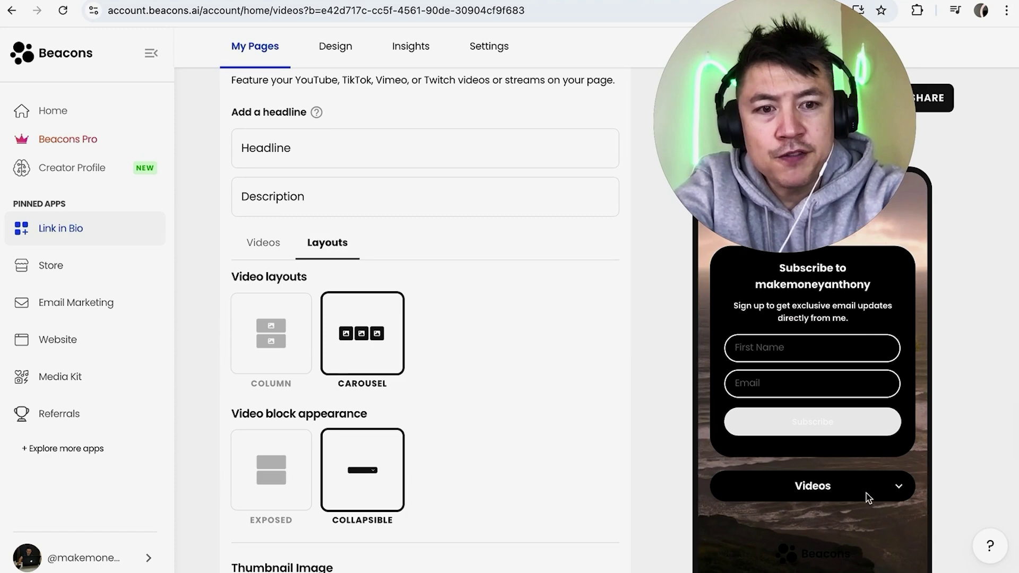
pyautogui.click(898, 488)
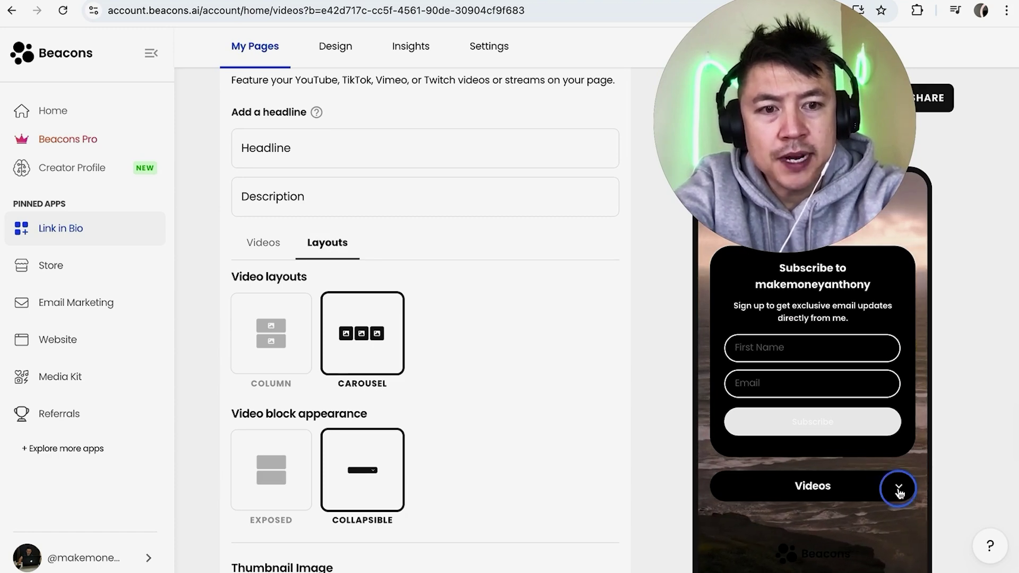
pyautogui.scroll(-1, 886, 494)
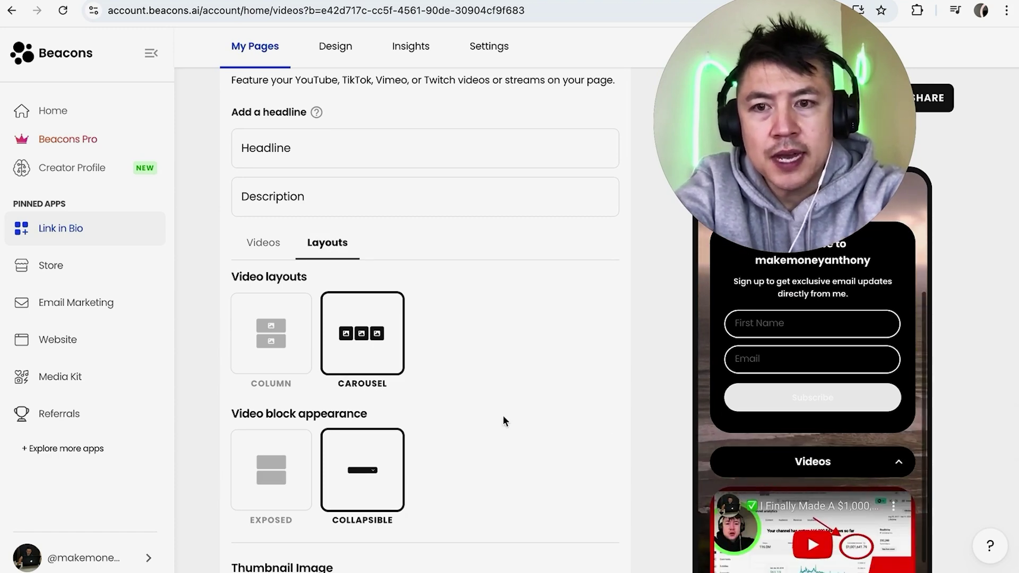
pyautogui.click(271, 358)
pyautogui.click(297, 475)
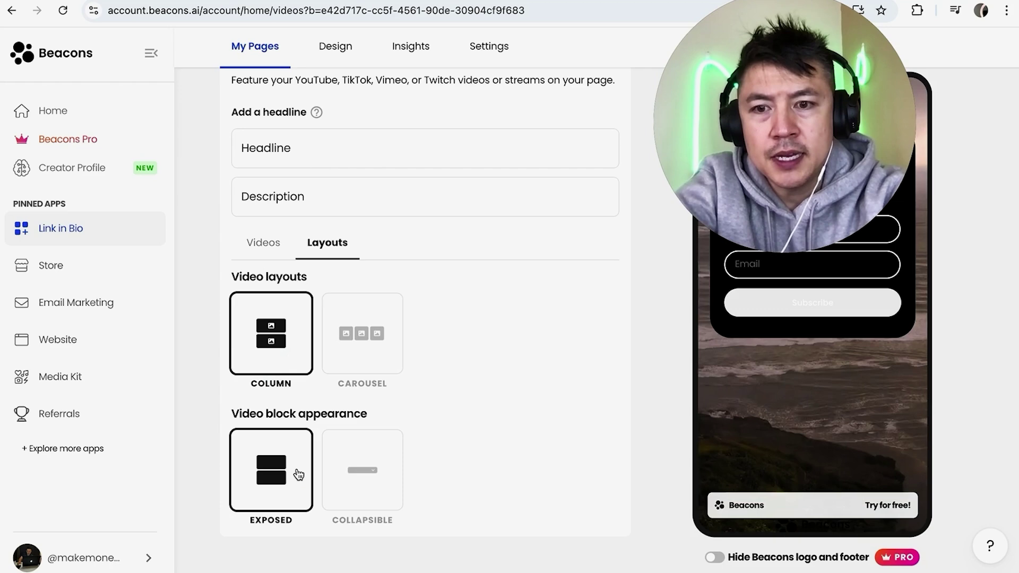
pyautogui.scroll(-1, 655, 443)
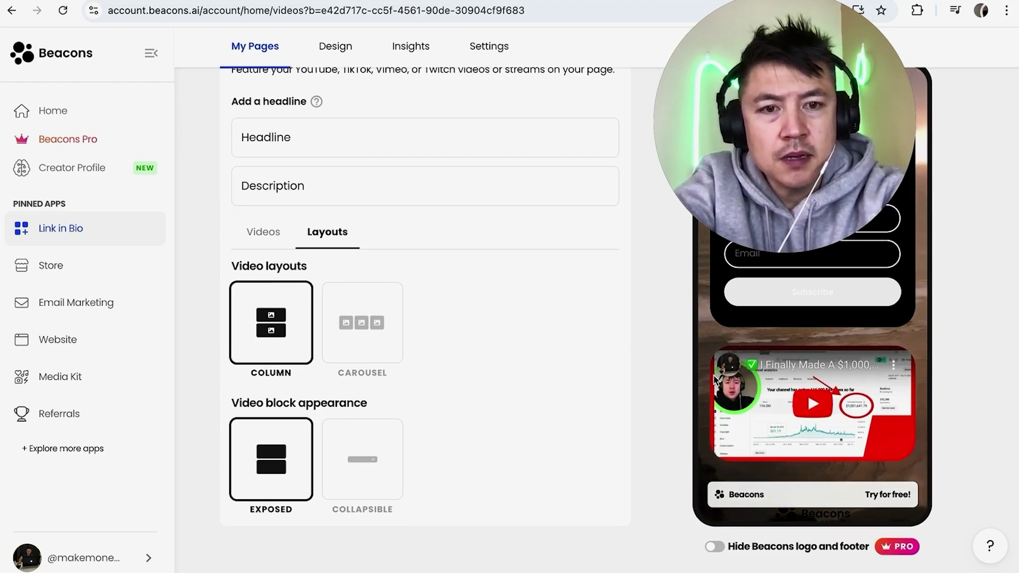
pyautogui.scroll(2, 784, 404)
pyautogui.scroll(1, 784, 405)
pyautogui.scroll(1, 783, 405)
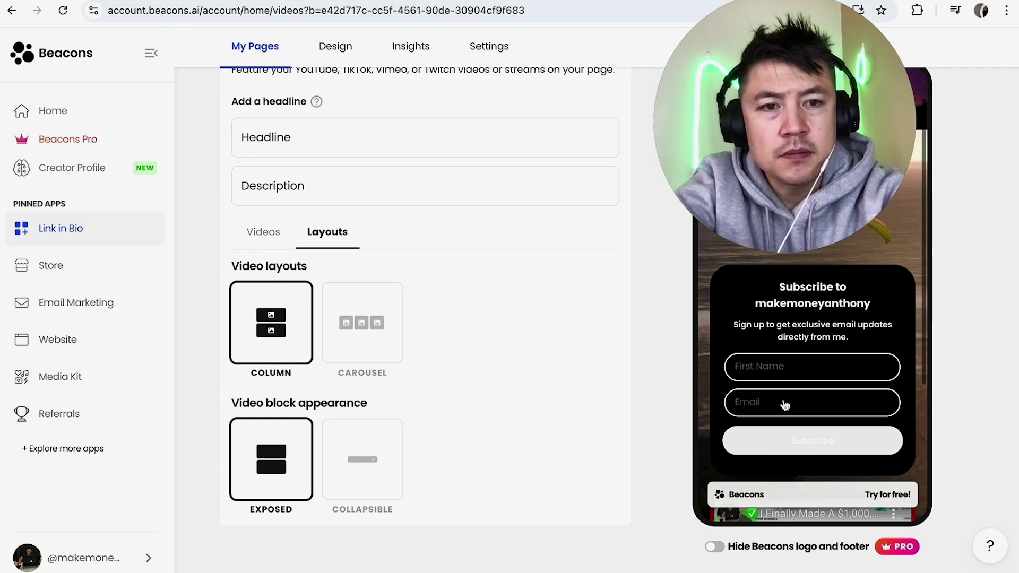
pyautogui.scroll(-2, 784, 404)
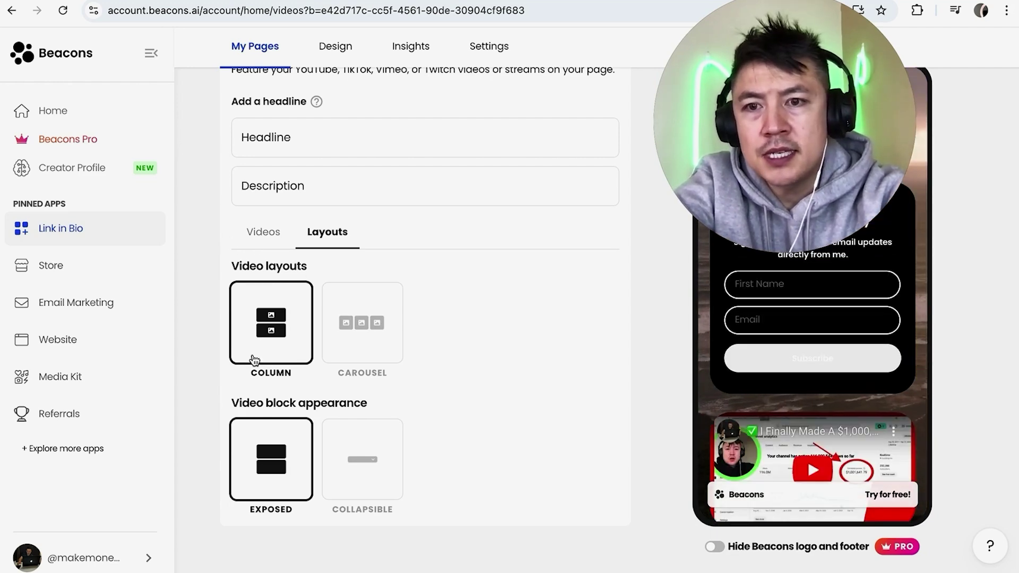
pyautogui.scroll(3, 238, 353)
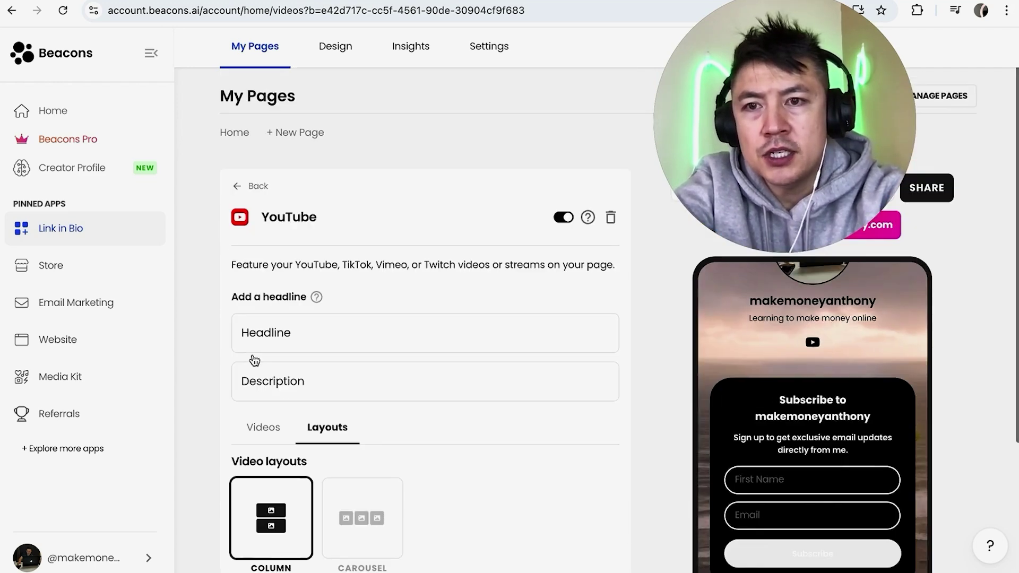
# Drag the YouTube block between Links and Email Signup in the block list.
pyautogui.click(238, 185)
pyautogui.scroll(-1, 196, 351)
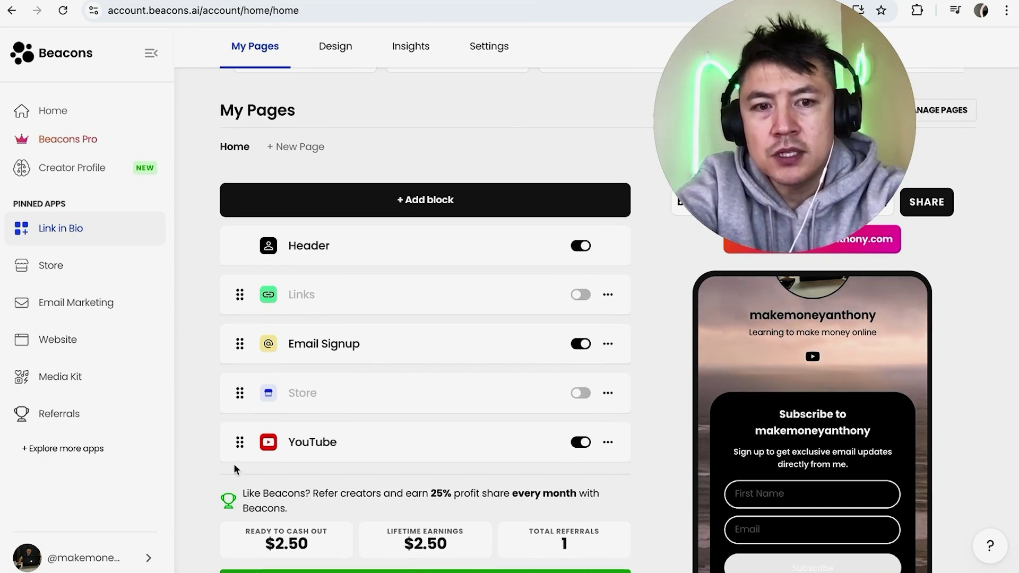
pyautogui.click(246, 451)
pyautogui.moveTo(246, 451); pyautogui.dragTo(253, 320)
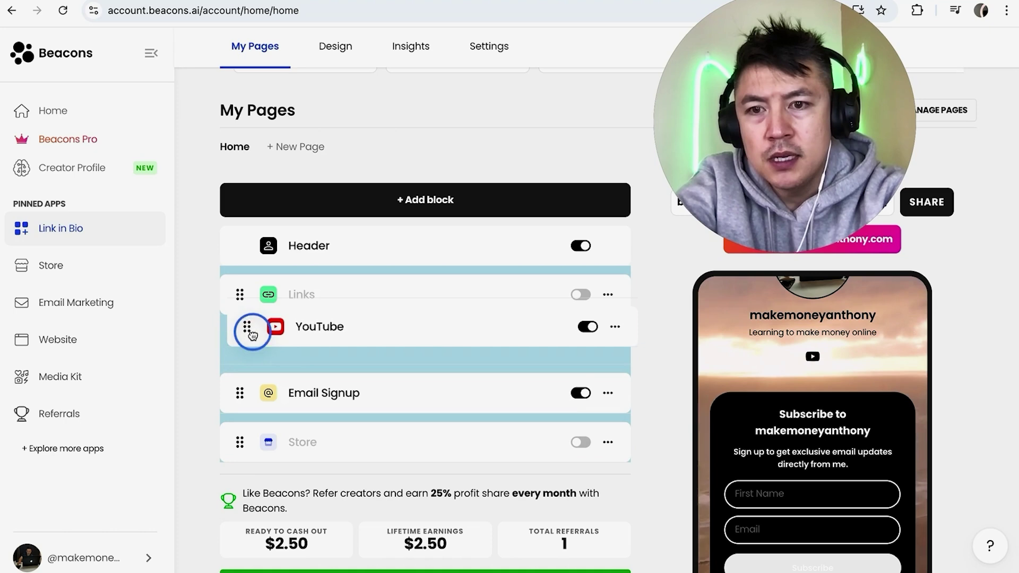
pyautogui.moveTo(253, 320); pyautogui.dragTo(238, 344)
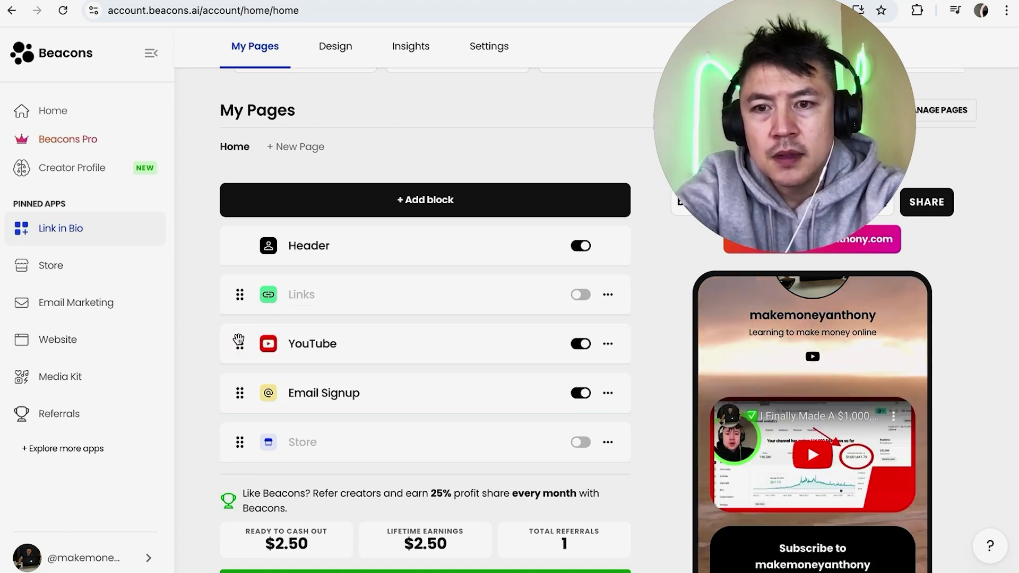